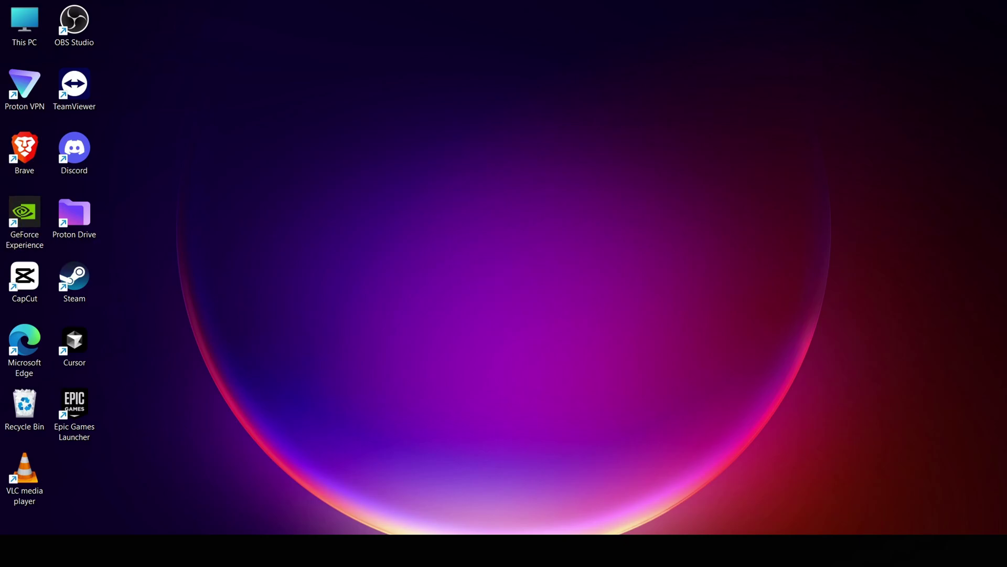
Search Brave for 'email nator' and open the top search result.
{"action": "left_click", "coordinate": [590, 484]}
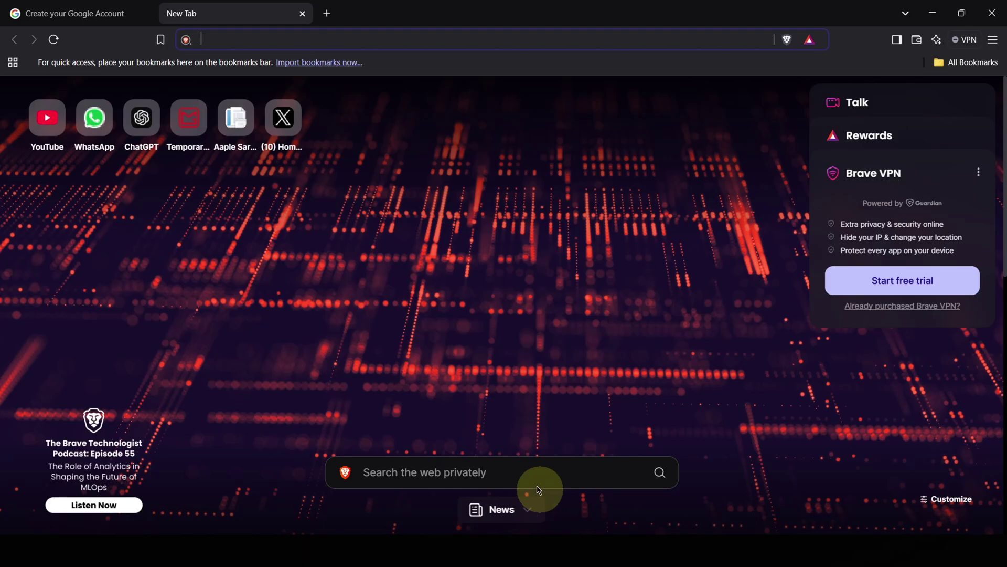
{"action": "type", "text": "email nator"}
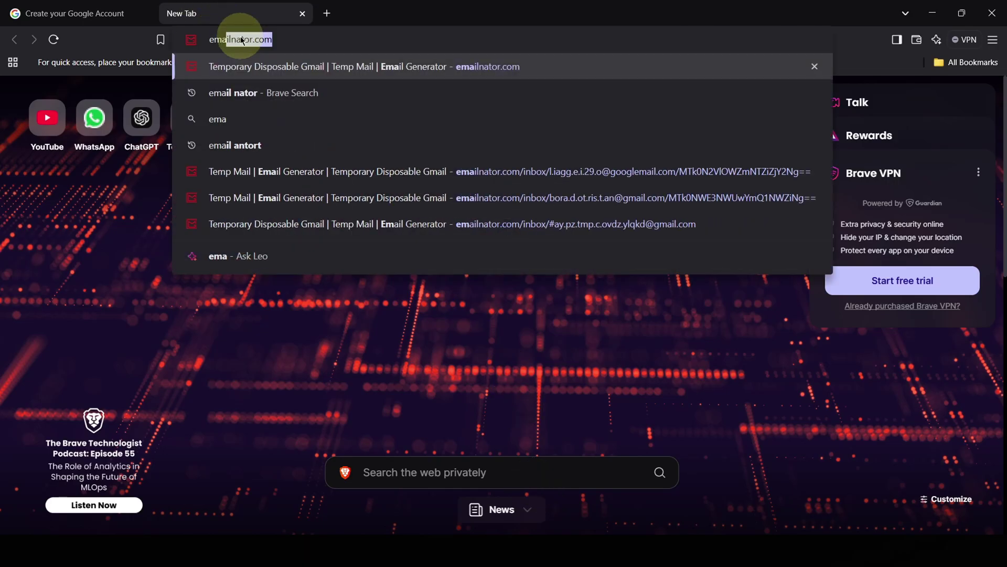
{"action": "key", "text": "Return"}
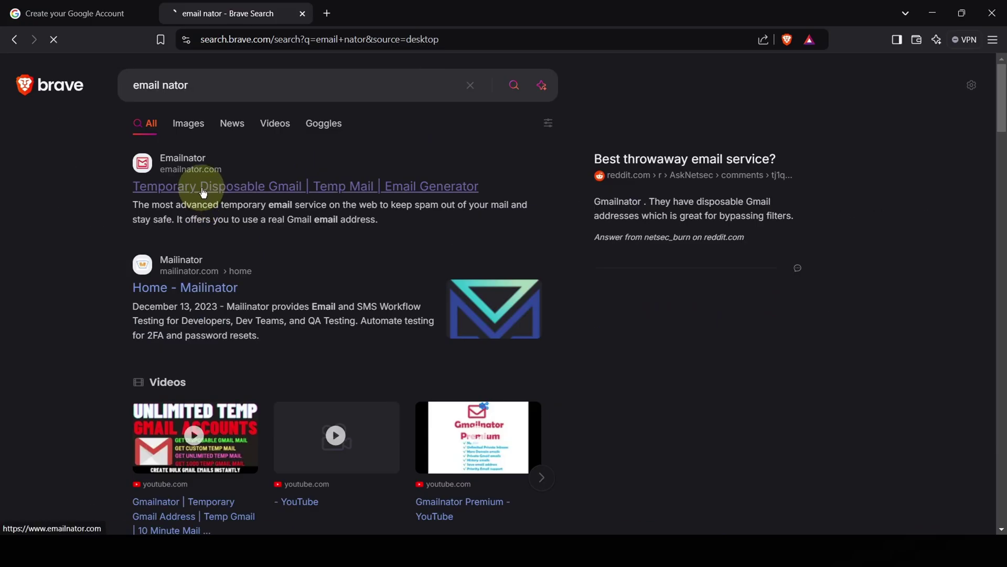
{"action": "left_click", "coordinate": [202, 187]}
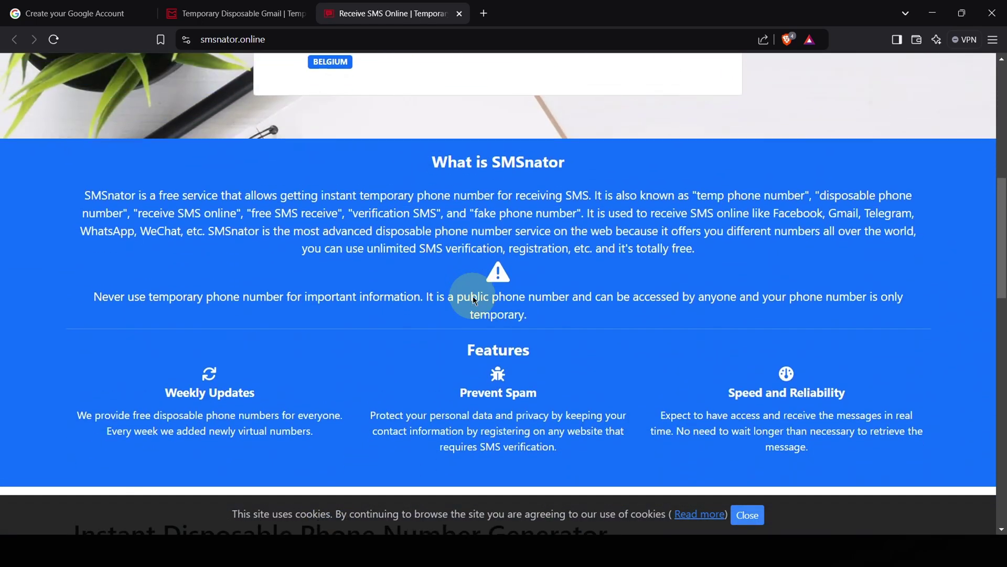
{"action": "scroll", "coordinate": [474, 296], "scroll_direction": "up", "scroll_amount": 5}
{"action": "scroll", "coordinate": [473, 296], "scroll_direction": "up", "scroll_amount": 2}
{"action": "scroll", "coordinate": [615, 208], "scroll_direction": "down", "scroll_amount": 2}
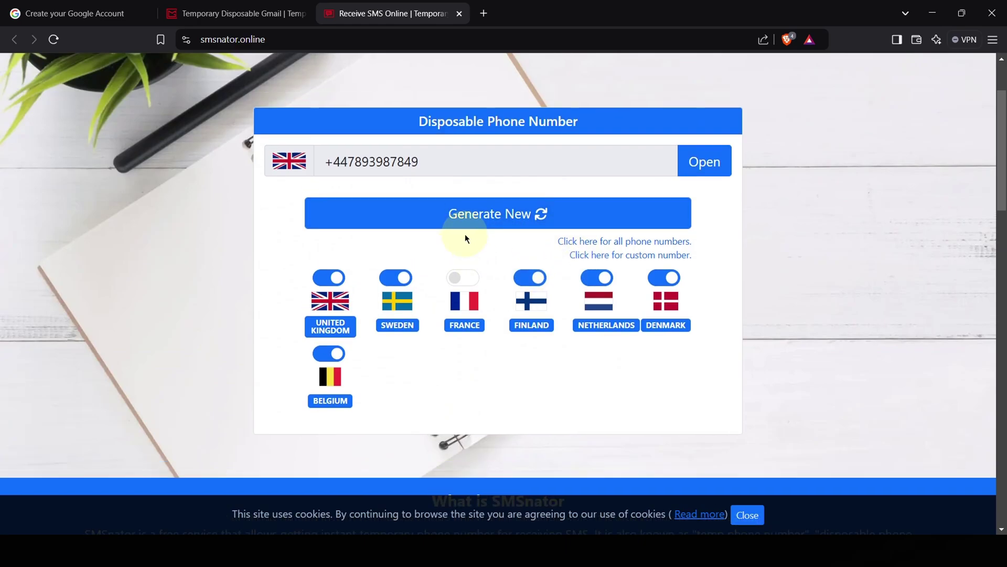
{"action": "scroll", "coordinate": [465, 234], "scroll_direction": "up", "scroll_amount": 3}
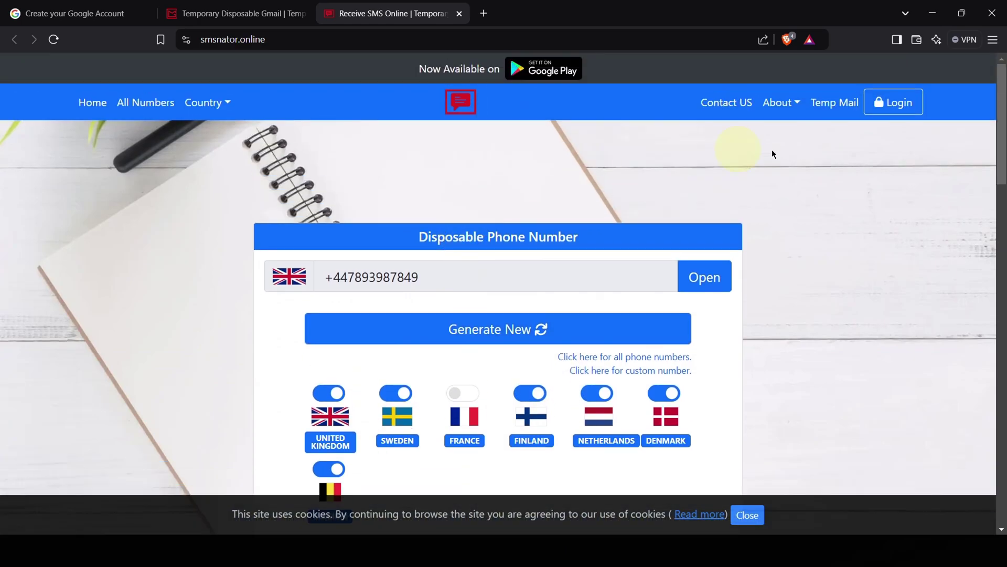
Browse SMSnator's all-numbers list, then the Denmark and France country pages.
{"action": "left_click", "coordinate": [143, 103]}
{"action": "scroll", "coordinate": [392, 304], "scroll_direction": "down", "scroll_amount": 5}
{"action": "scroll", "coordinate": [393, 304], "scroll_direction": "down", "scroll_amount": 5}
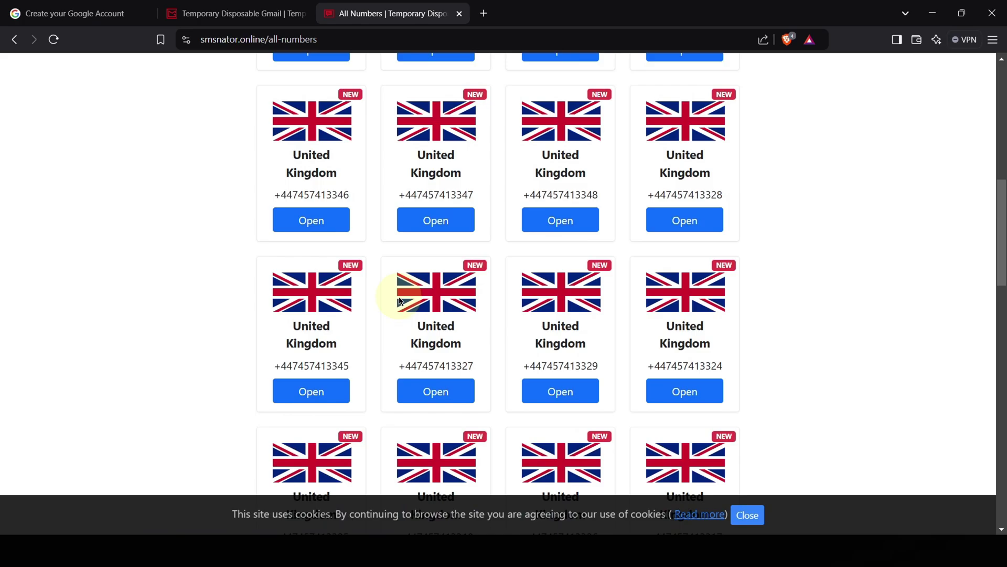
{"action": "scroll", "coordinate": [399, 302], "scroll_direction": "down", "scroll_amount": 3}
{"action": "scroll", "coordinate": [377, 293], "scroll_direction": "up", "scroll_amount": 5}
{"action": "scroll", "coordinate": [376, 294], "scroll_direction": "up", "scroll_amount": 8}
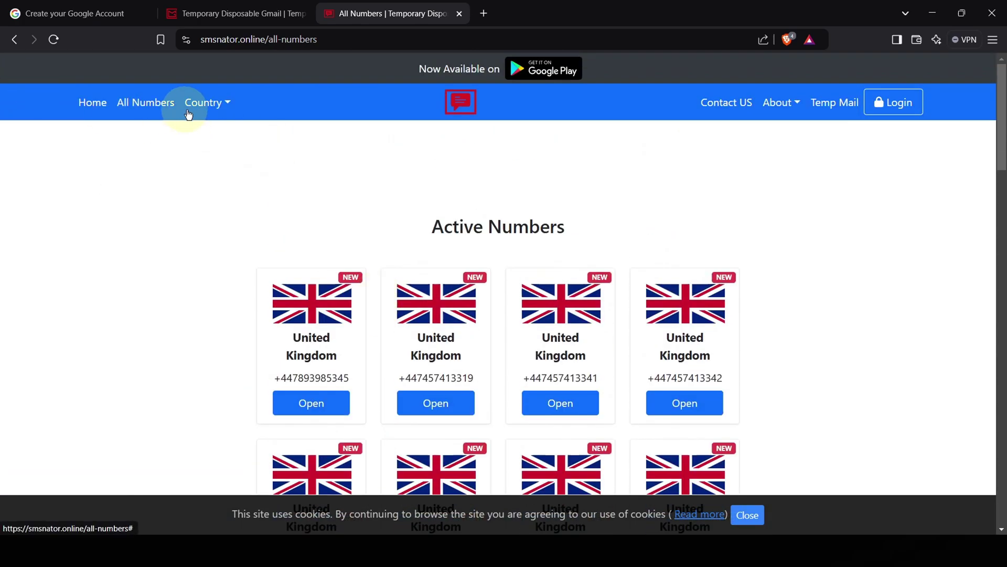
{"action": "left_click", "coordinate": [203, 102]}
{"action": "left_click", "coordinate": [216, 239]}
{"action": "left_click", "coordinate": [203, 103]}
{"action": "left_click", "coordinate": [207, 174]}
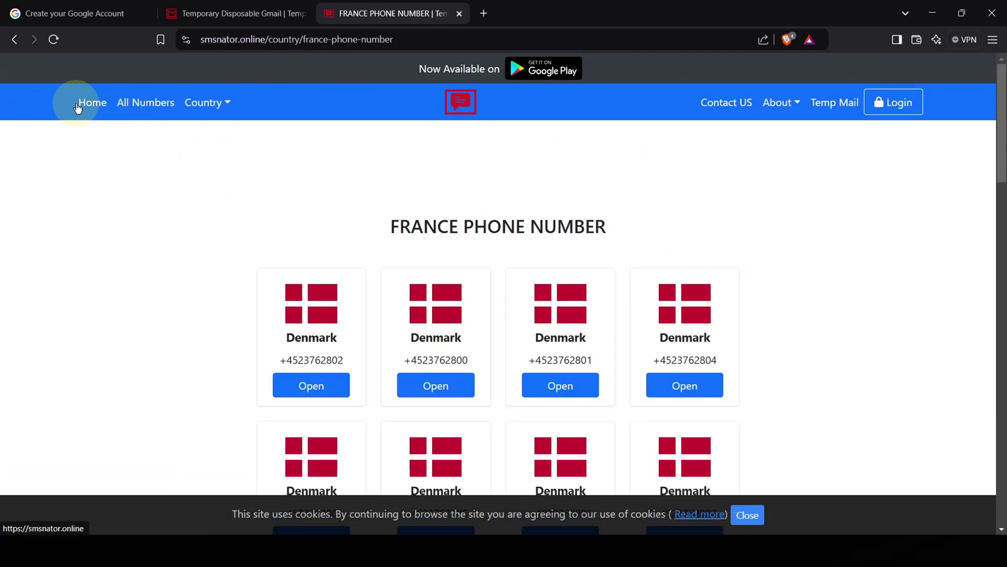
{"action": "left_click", "coordinate": [92, 102]}
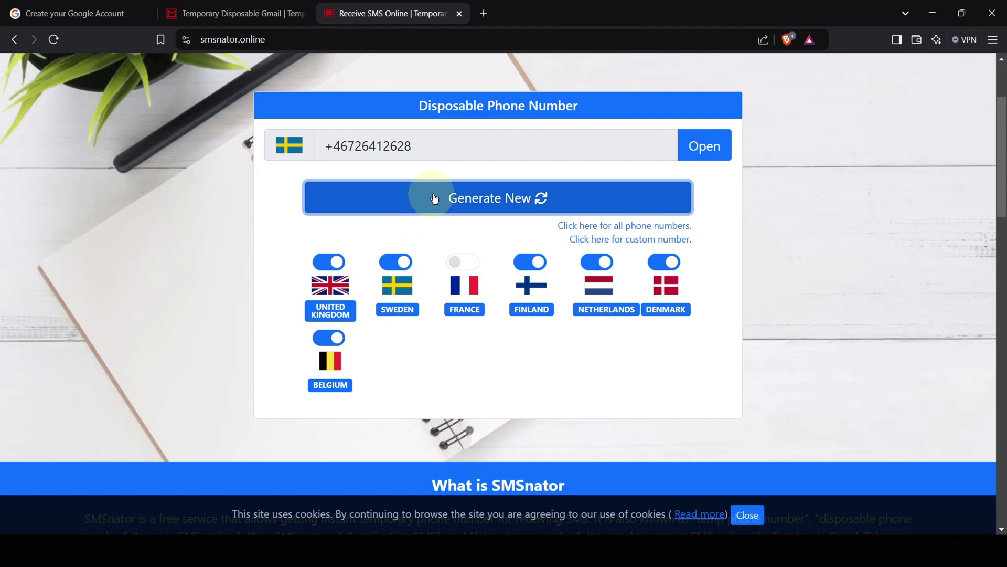
{"action": "left_click", "coordinate": [341, 260]}
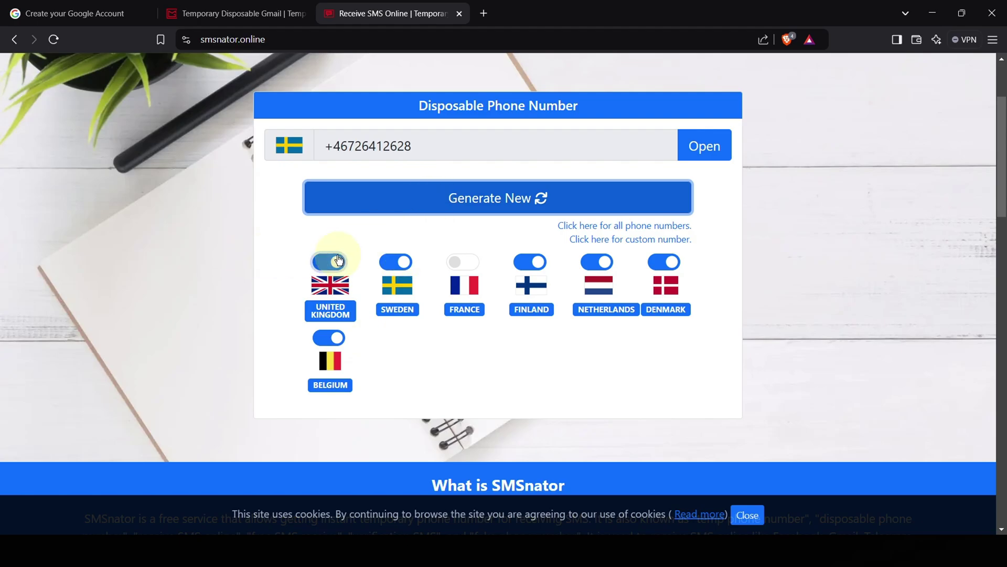
{"action": "left_click", "coordinate": [396, 266]}
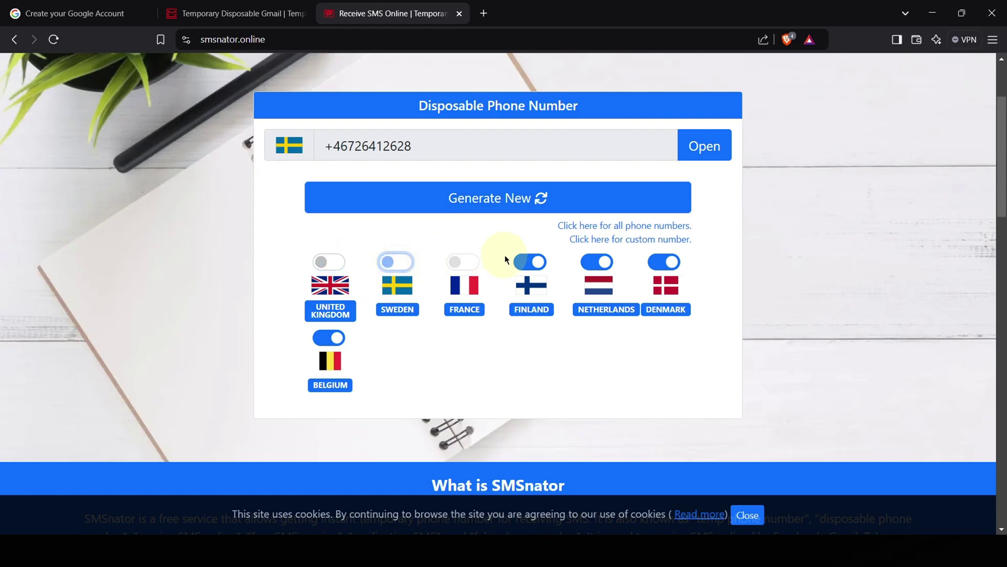
{"action": "left_click", "coordinate": [538, 264]}
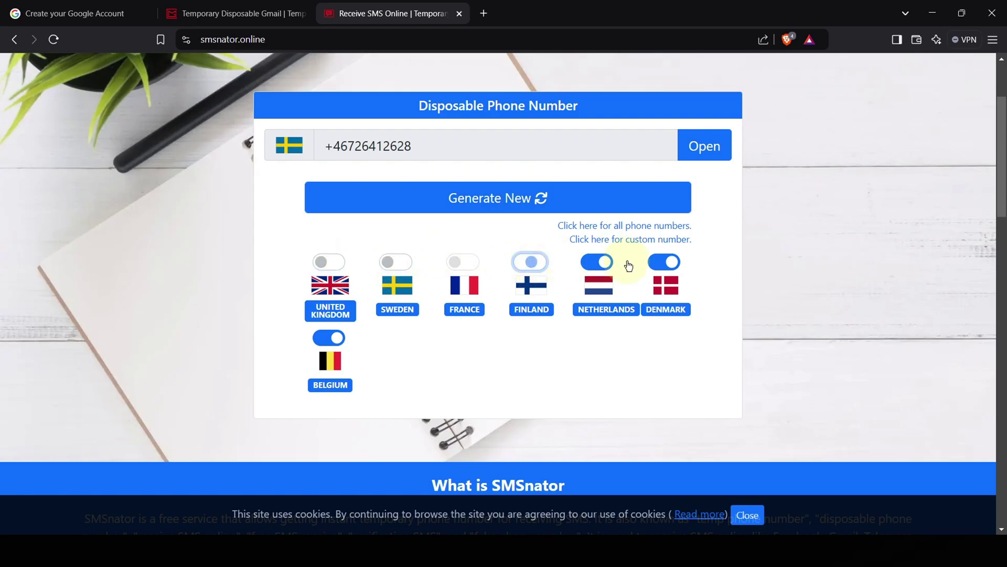
{"action": "left_click", "coordinate": [652, 264]}
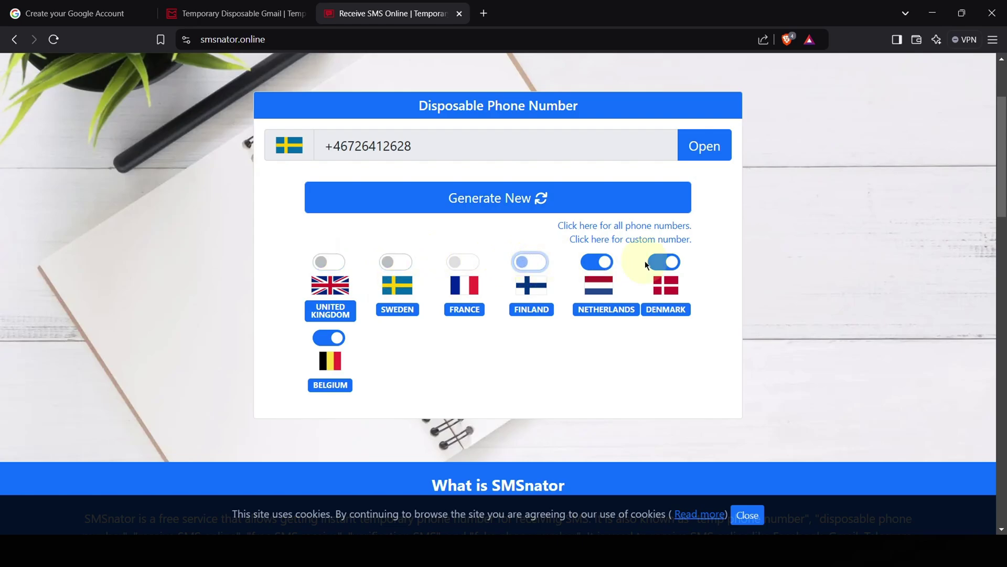
{"action": "left_click", "coordinate": [607, 264]}
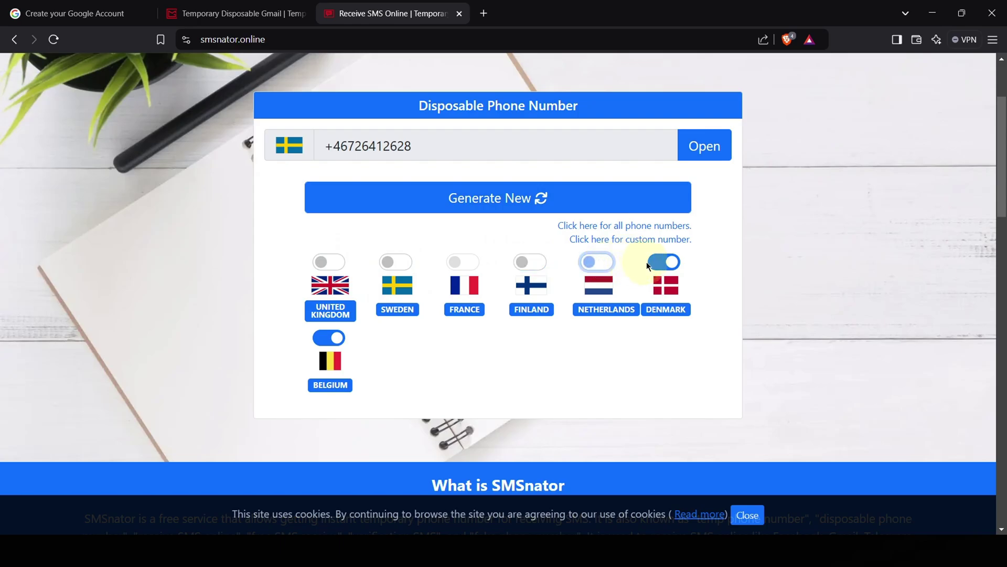
{"action": "left_click", "coordinate": [661, 265]}
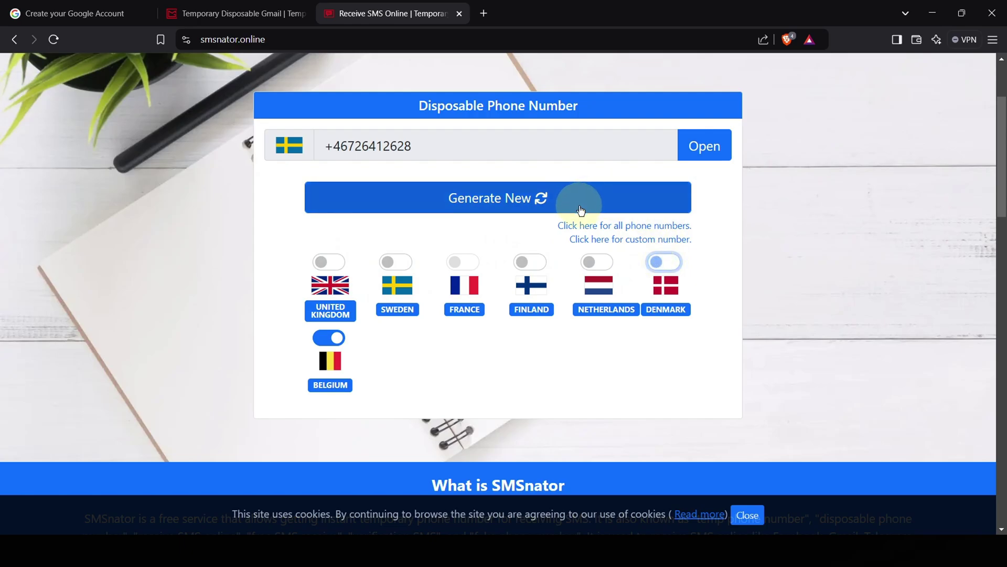
{"action": "left_click", "coordinate": [581, 208]}
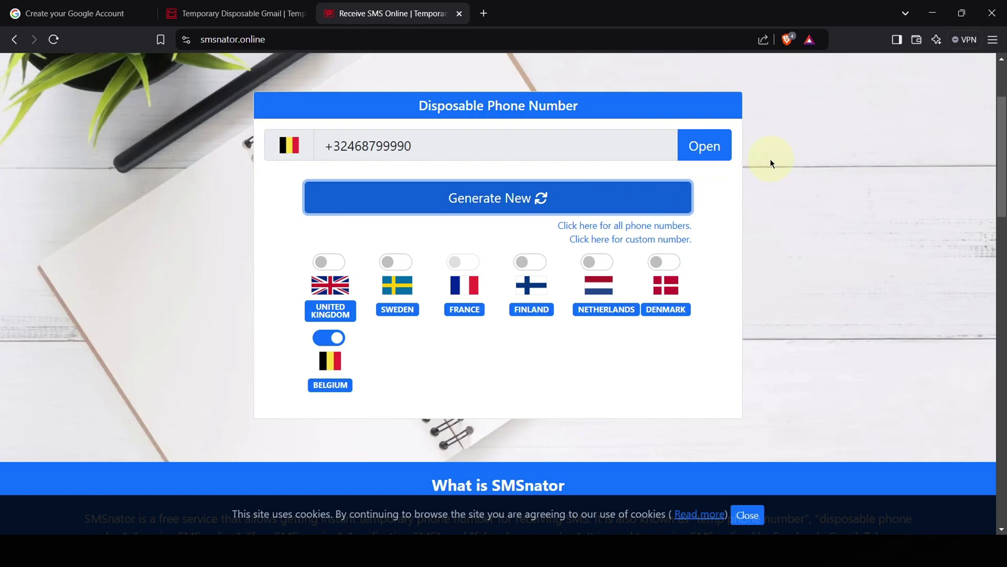
Copy the Swedish number 731298965 from its SMSnator message page.
{"action": "left_click", "coordinate": [717, 153]}
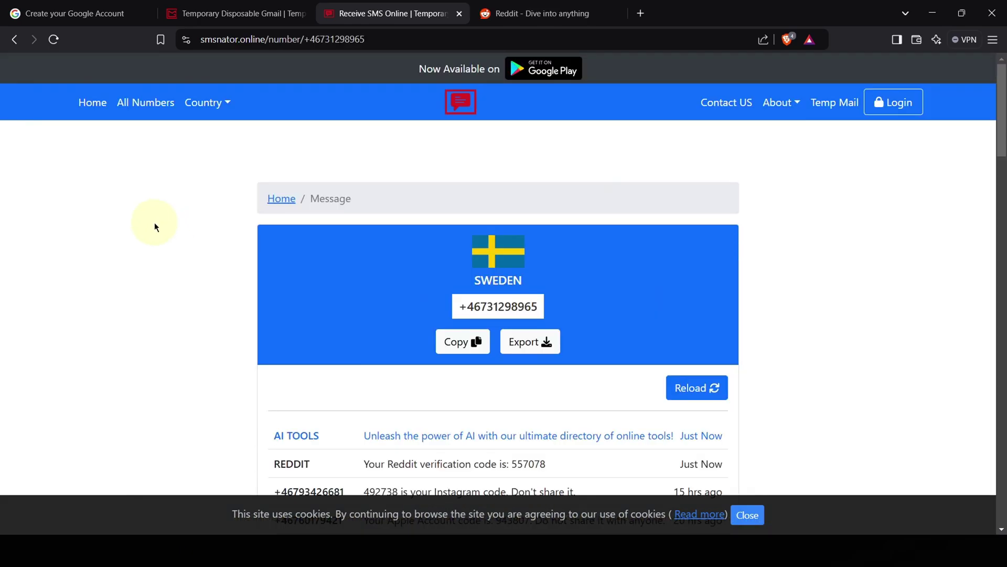
{"action": "mouse_move", "coordinate": [460, 306]}
{"action": "left_mouse_down"}
{"action": "mouse_move", "coordinate": [537, 306]}
{"action": "mouse_move", "coordinate": [473, 307]}
{"action": "left_mouse_up"}
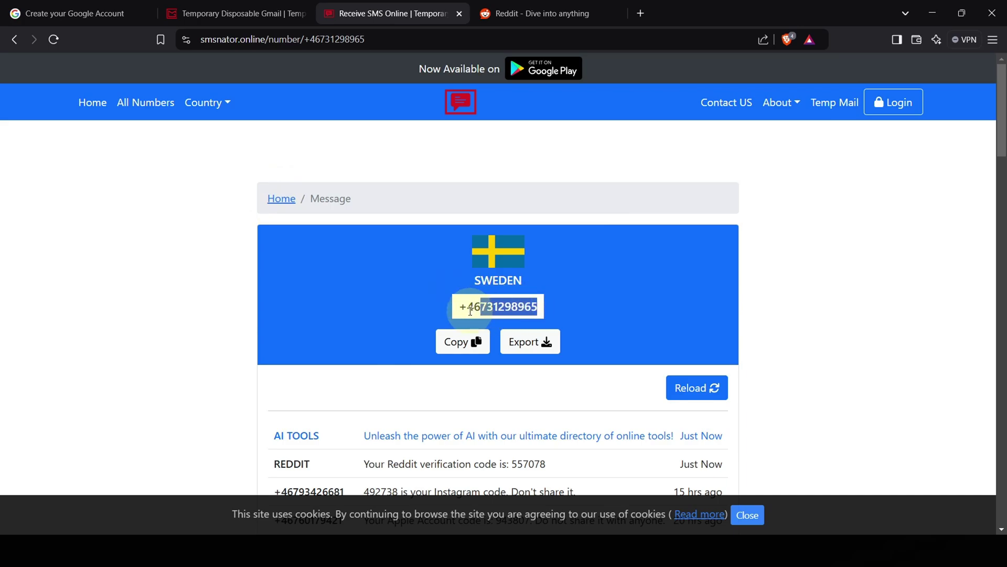
{"action": "key", "text": "ctrl+c"}
{"action": "left_click", "coordinate": [542, 13]}
{"action": "left_click", "coordinate": [530, 195]}
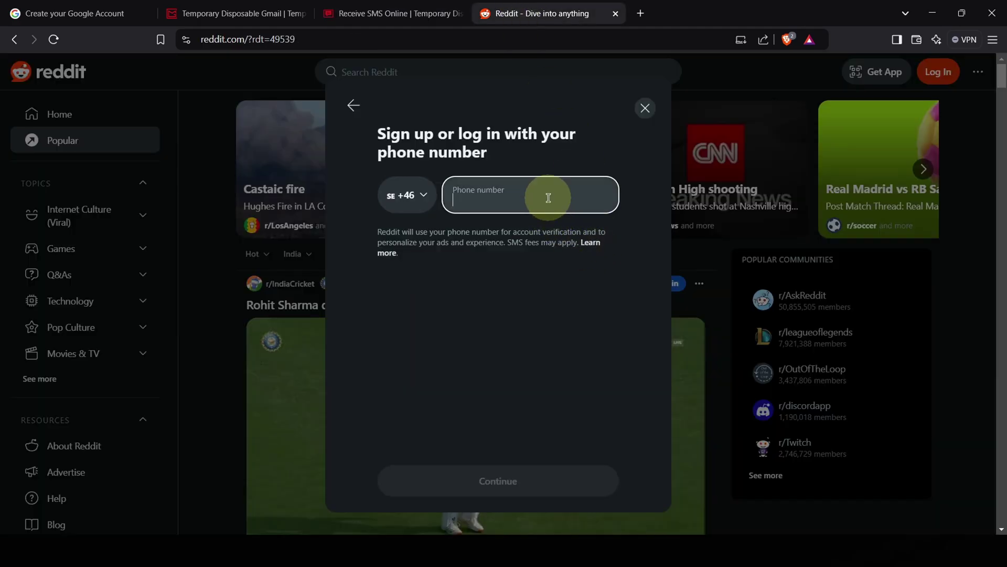
{"action": "key", "text": "ctrl+v"}
{"action": "left_click", "coordinate": [498, 480]}
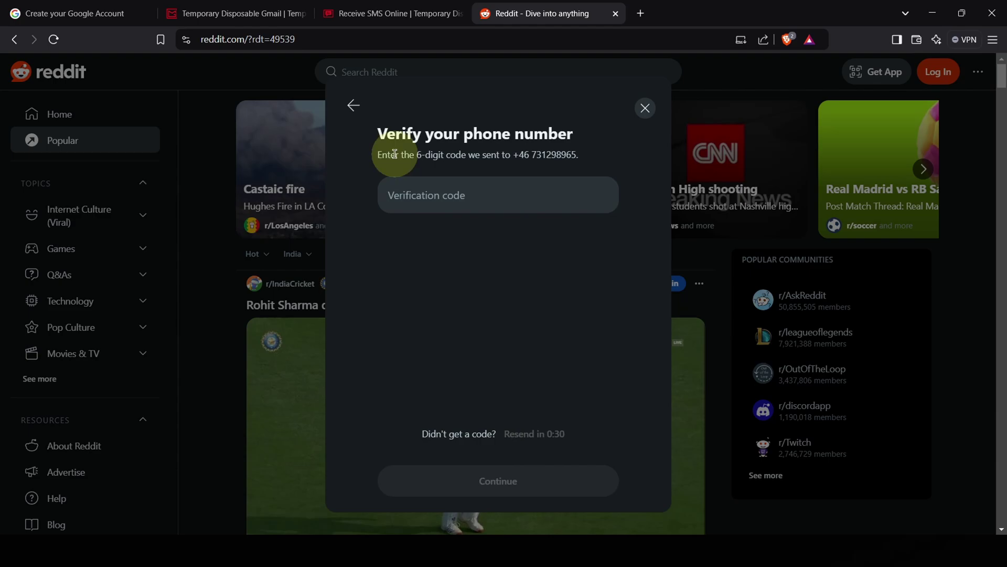
{"action": "left_click", "coordinate": [393, 13]}
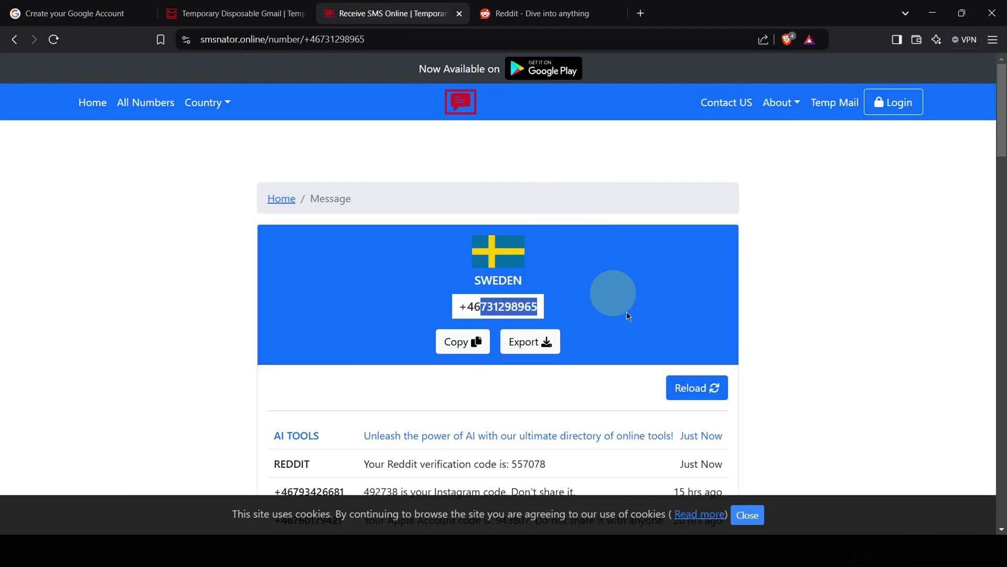
{"action": "left_click", "coordinate": [695, 387]}
{"action": "scroll", "coordinate": [585, 353], "scroll_direction": "down", "scroll_amount": 2}
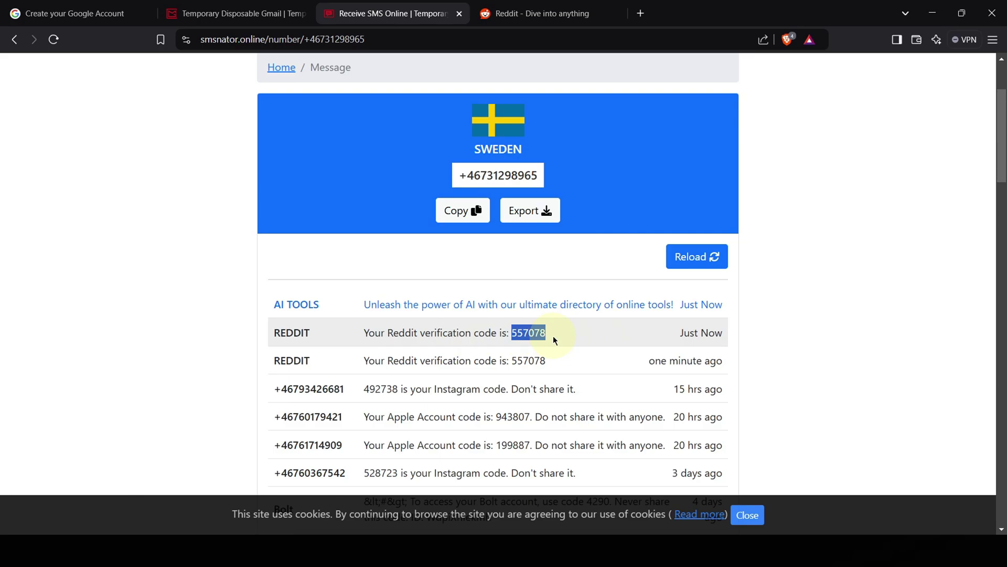
{"action": "left_click", "coordinate": [541, 13]}
{"action": "left_click", "coordinate": [508, 203]}
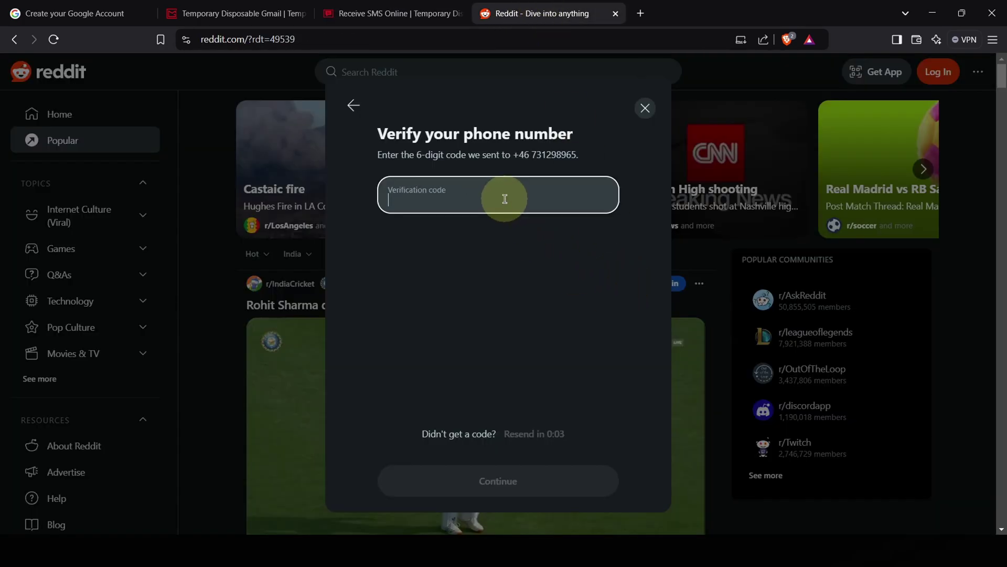
{"action": "key", "text": "ctrl+v"}
{"action": "left_click", "coordinate": [497, 481]}
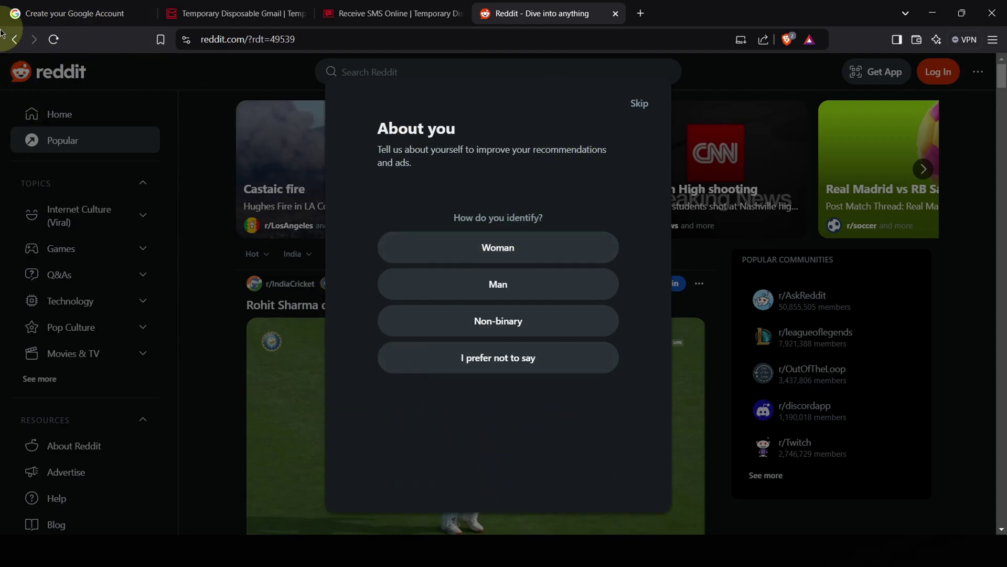
{"action": "left_click", "coordinate": [15, 40]}
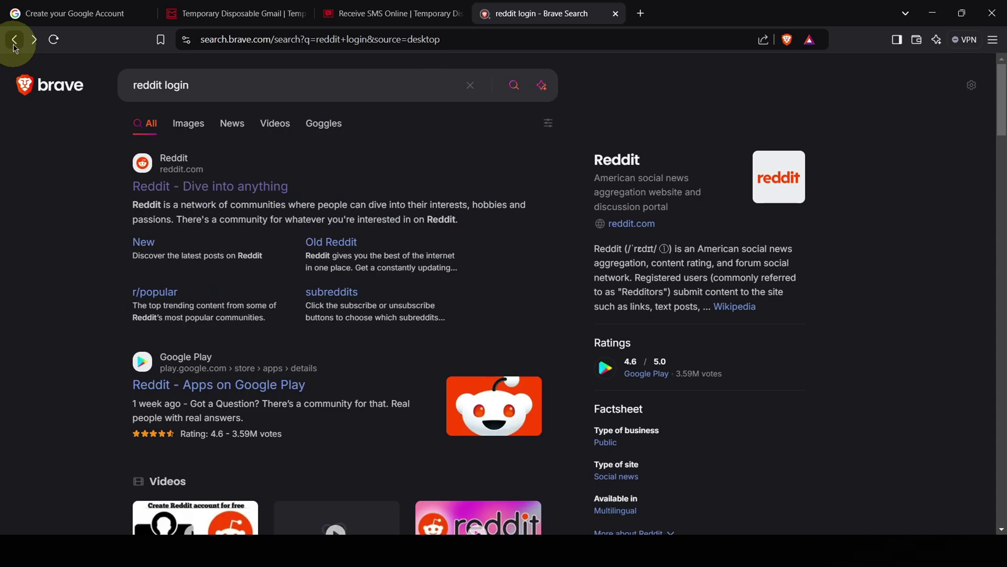
{"action": "left_click", "coordinate": [15, 40]}
{"action": "left_click", "coordinate": [385, 14]}
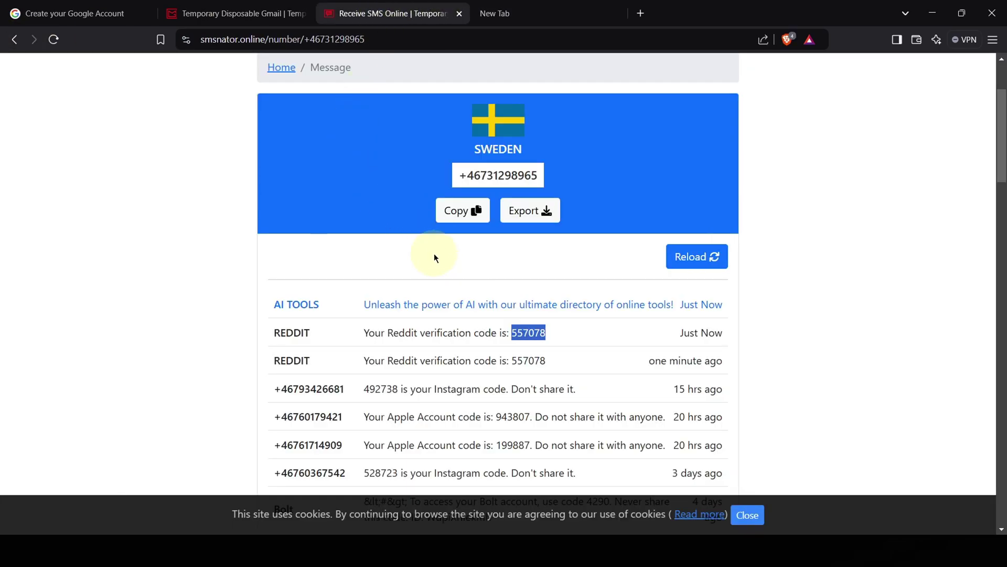
{"action": "scroll", "coordinate": [434, 254], "scroll_direction": "up", "scroll_amount": 3}
{"action": "left_click", "coordinate": [284, 198]}
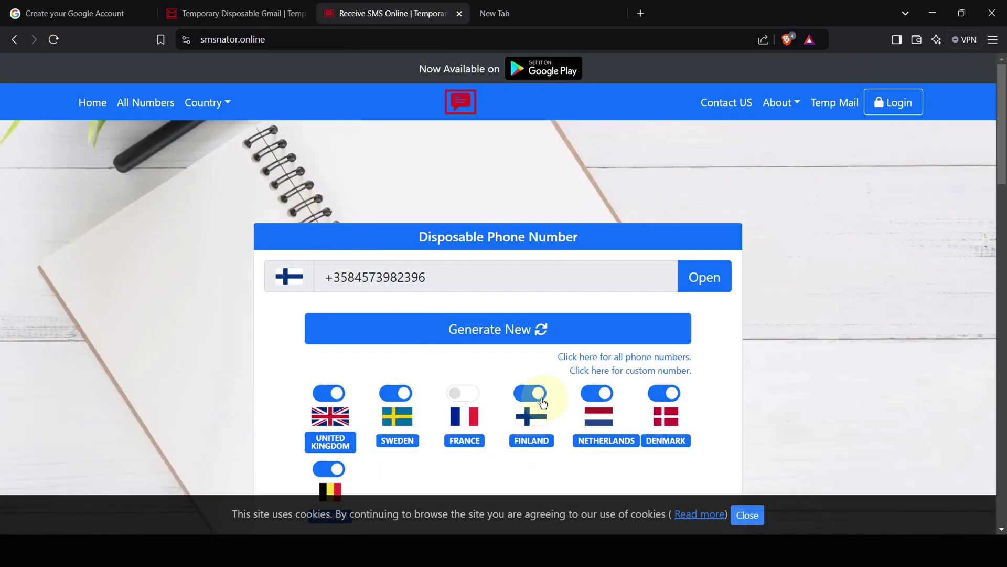